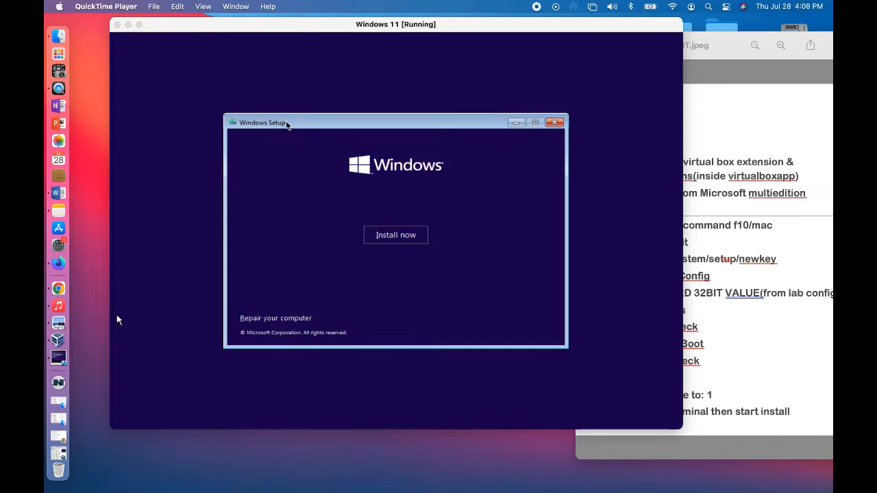
Step: Open a command prompt from Windows Setup in the virtual machine and run regedit
left_click(288, 125)
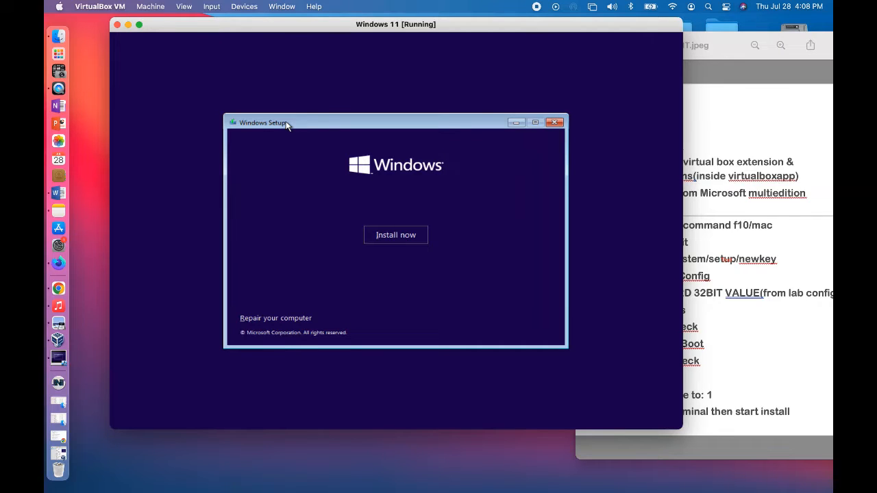
key("shift+F10")
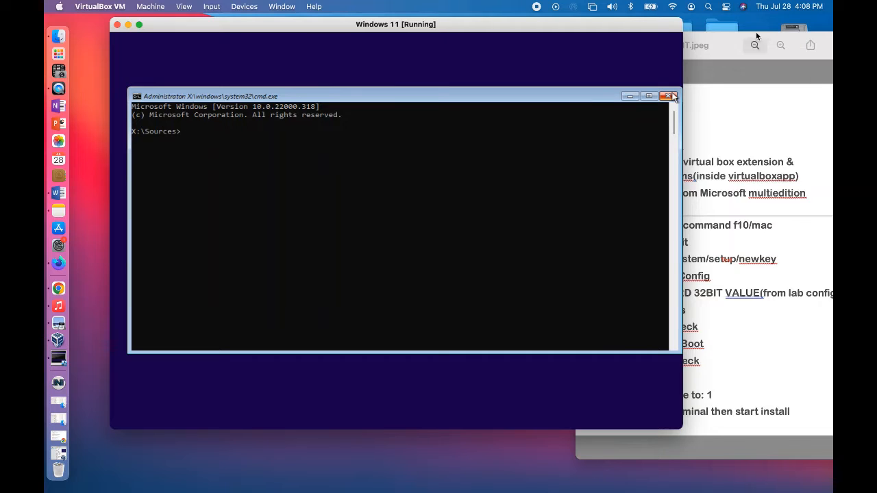
left_click_drag(726, 39, 743, 35)
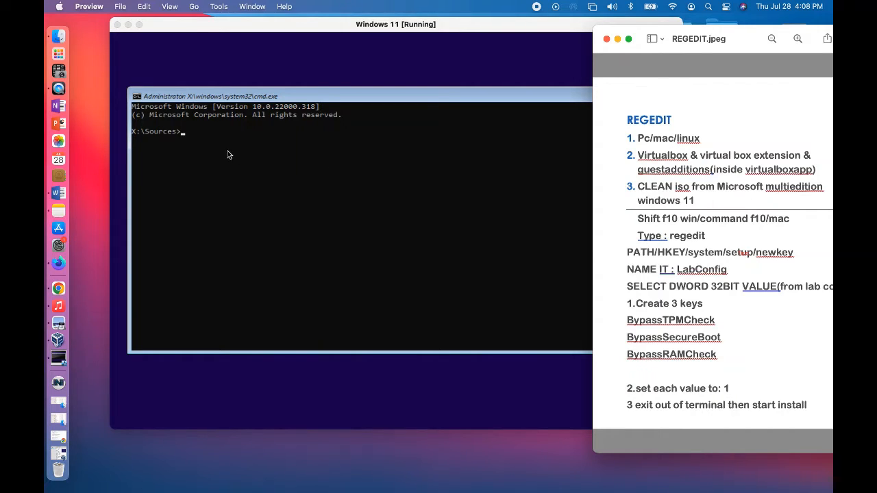
left_click(190, 134)
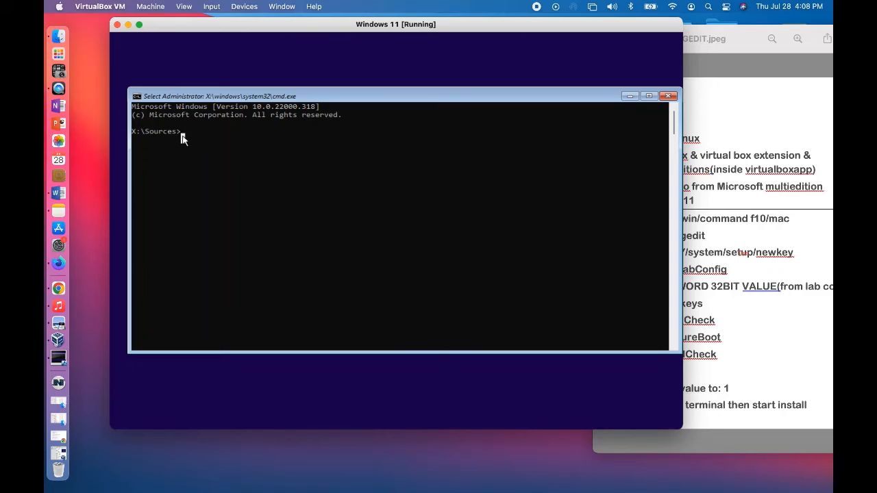
type("regedit")
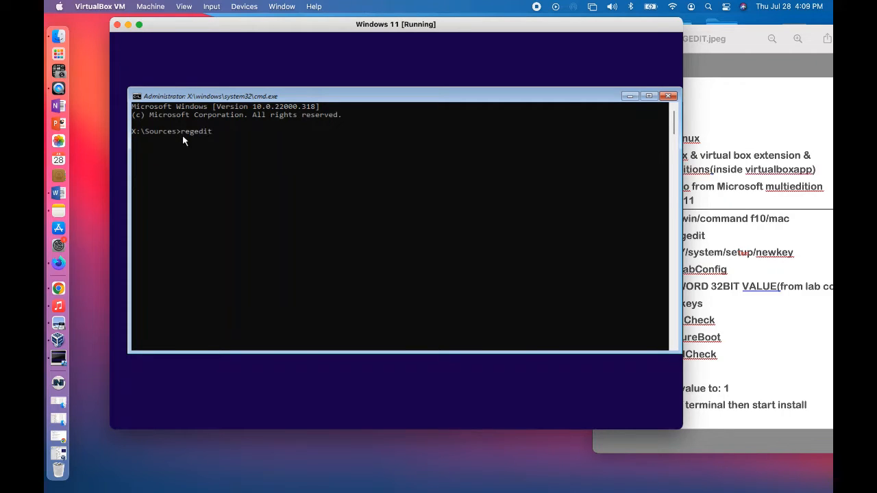
key("Return")
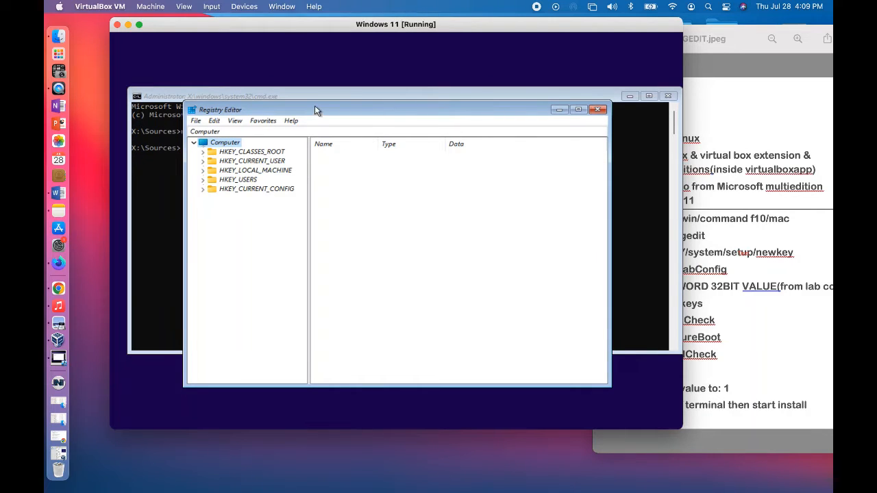
Step: Expand the registry tree to HKEY_LOCAL_MACHINE\SYSTEM\Setup and select the Setup key
left_click_drag(318, 107, 322, 95)
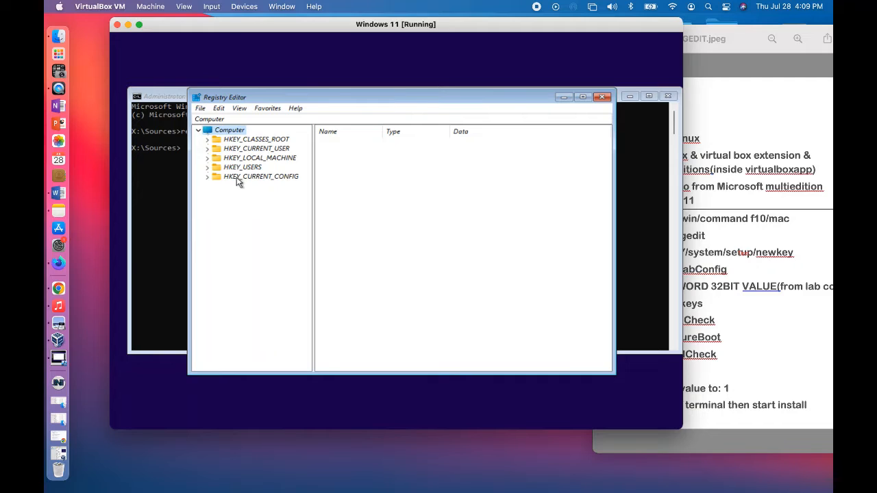
left_click(207, 158)
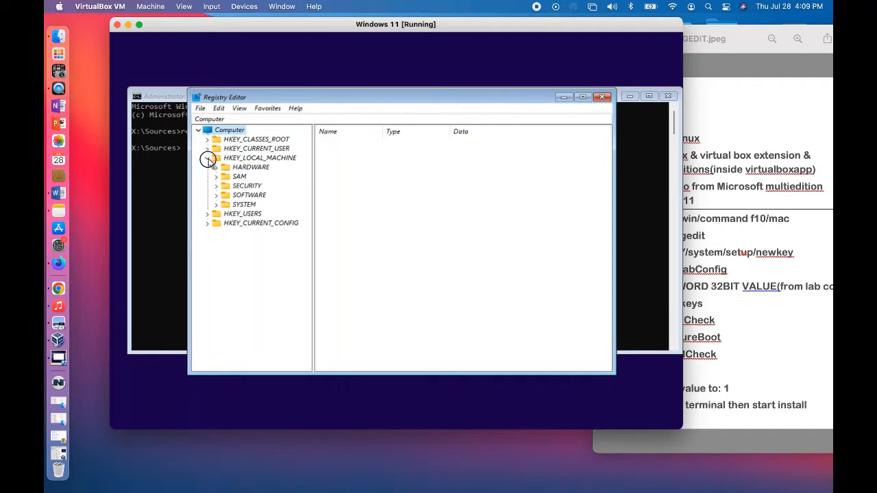
left_click(217, 206)
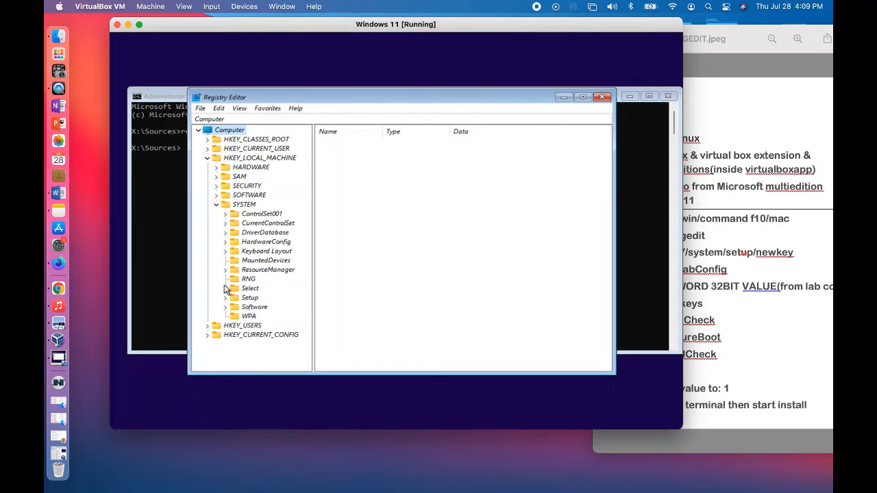
left_click(227, 299)
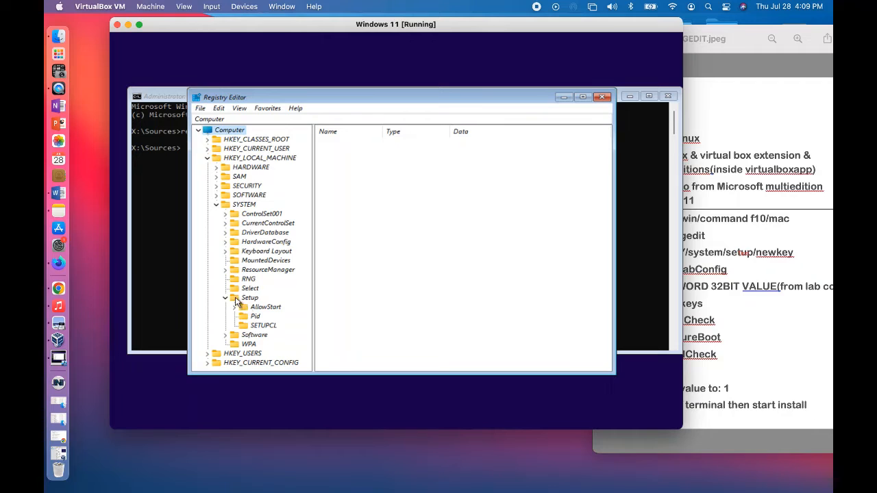
left_click(236, 301)
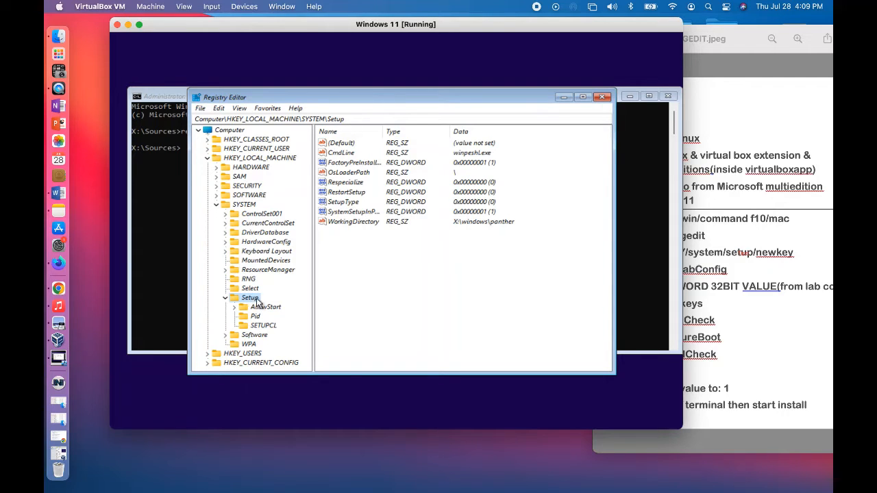
Step: Create a new key named LabConfig under the Setup key
right_click(256, 304)
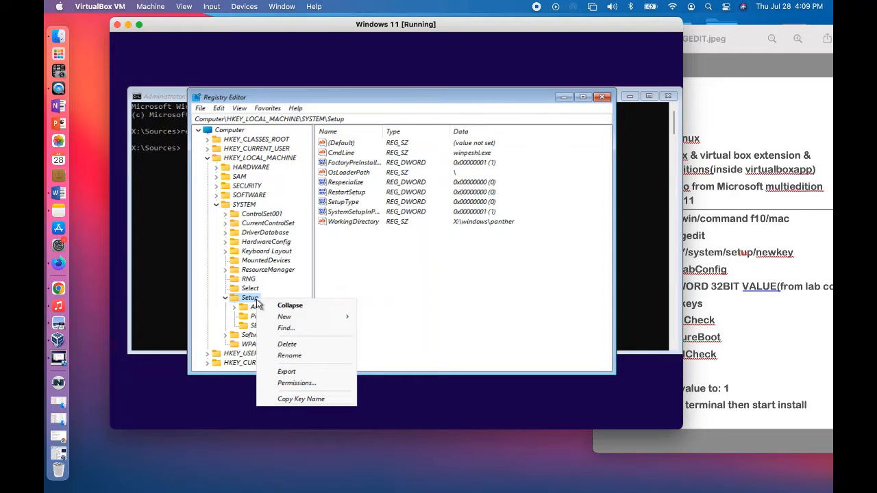
mouse_move(293, 319)
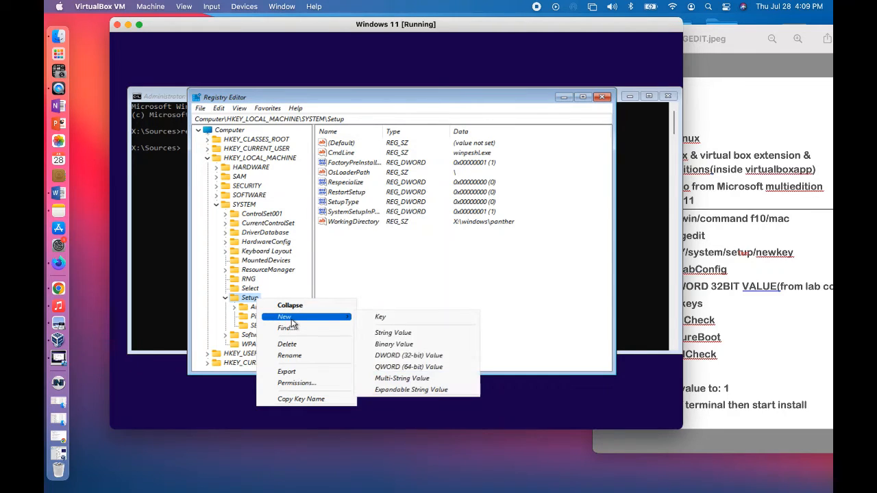
left_click(403, 321)
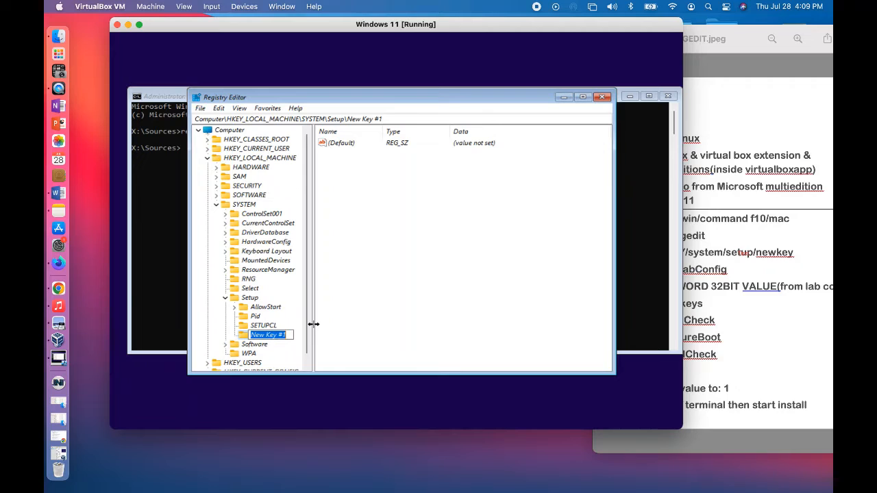
type("LabConfig")
left_click(340, 337)
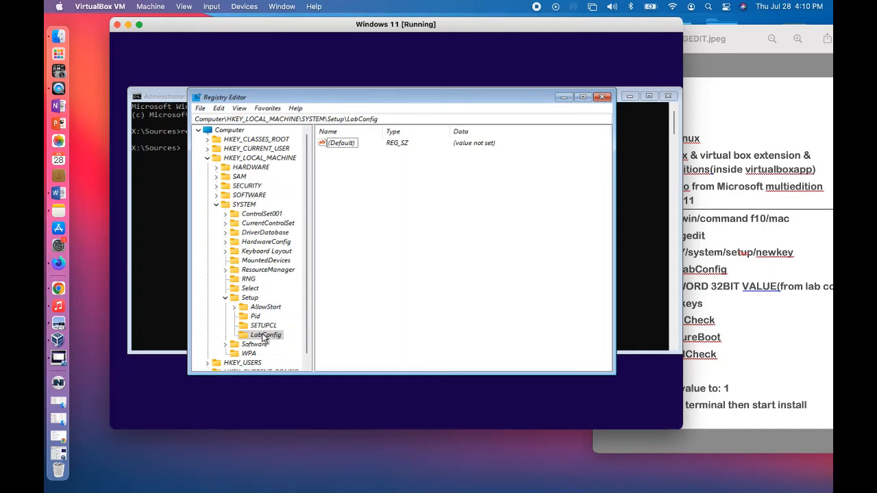
Step: Create a DWORD (32-bit) value named BypassTPMCheck in the LabConfig key
left_click(766, 349)
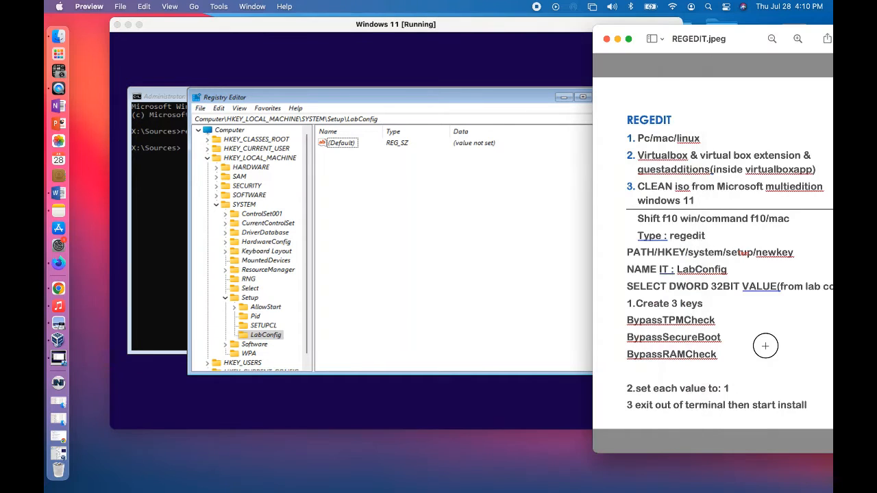
left_click(276, 336)
left_click(278, 340)
right_click(278, 340)
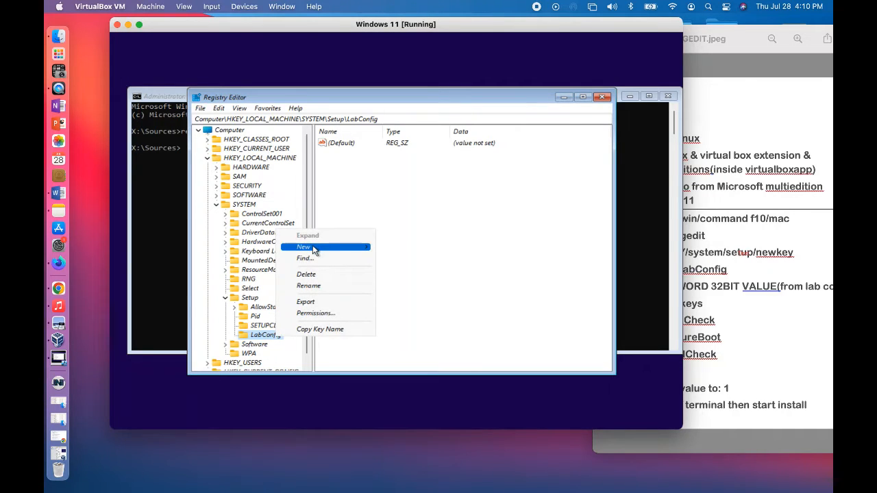
mouse_move(313, 250)
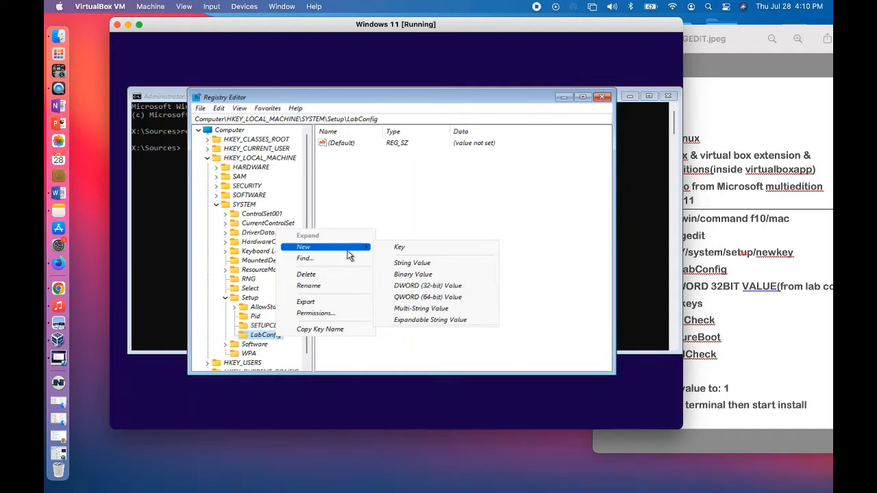
left_click(430, 288)
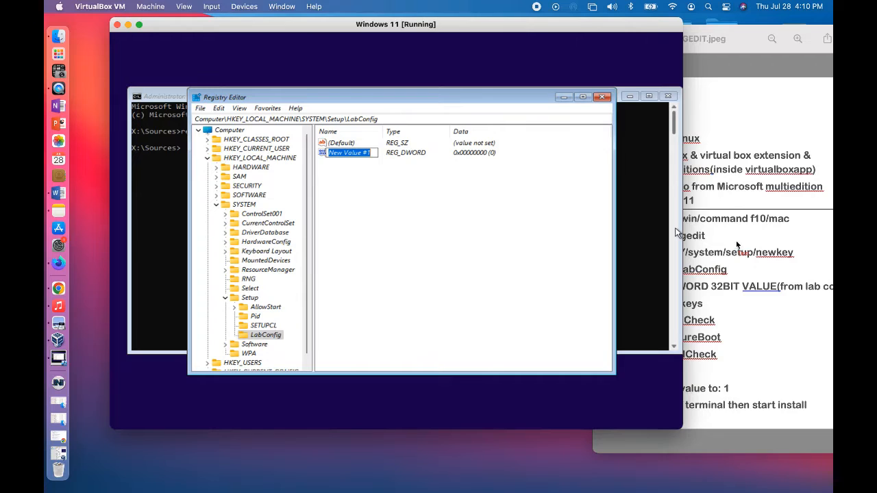
left_click(781, 337)
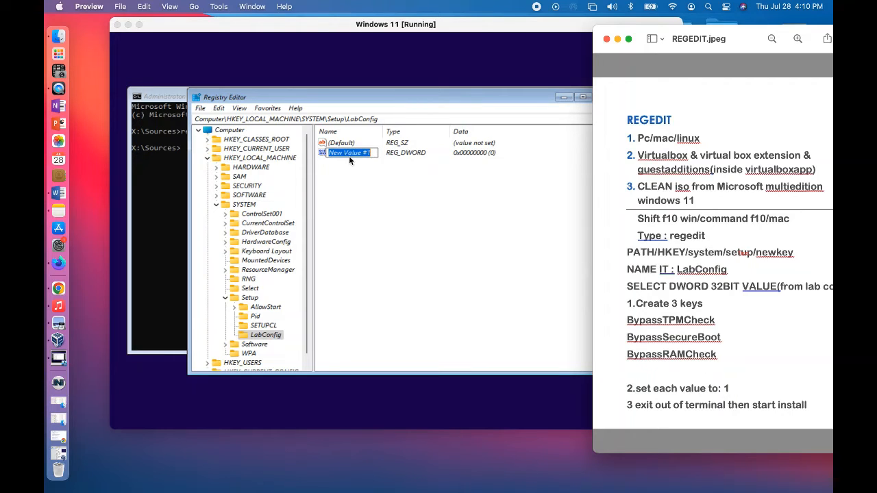
left_click(372, 156)
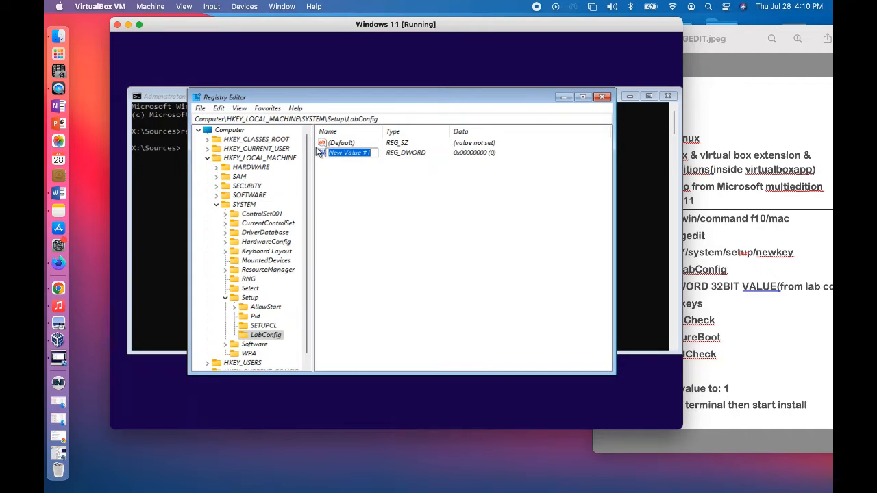
type("Bypa")
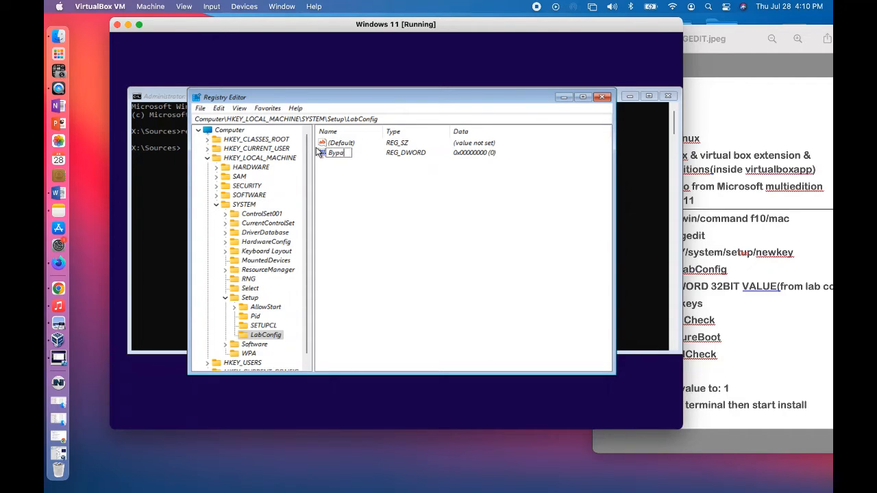
type("ssTPMCheck")
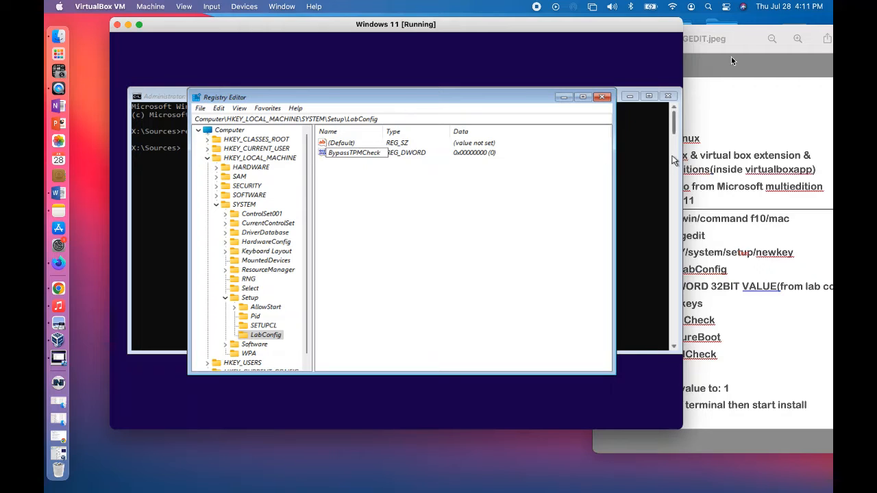
left_click(739, 36)
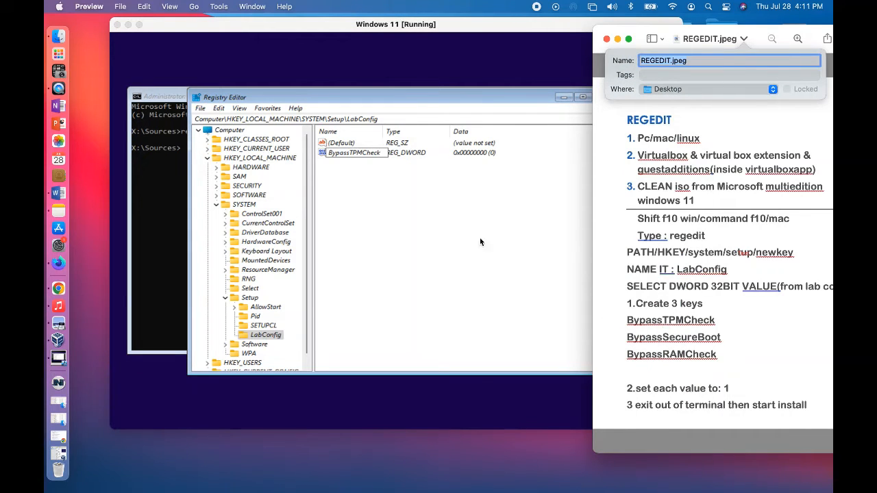
left_click(373, 184)
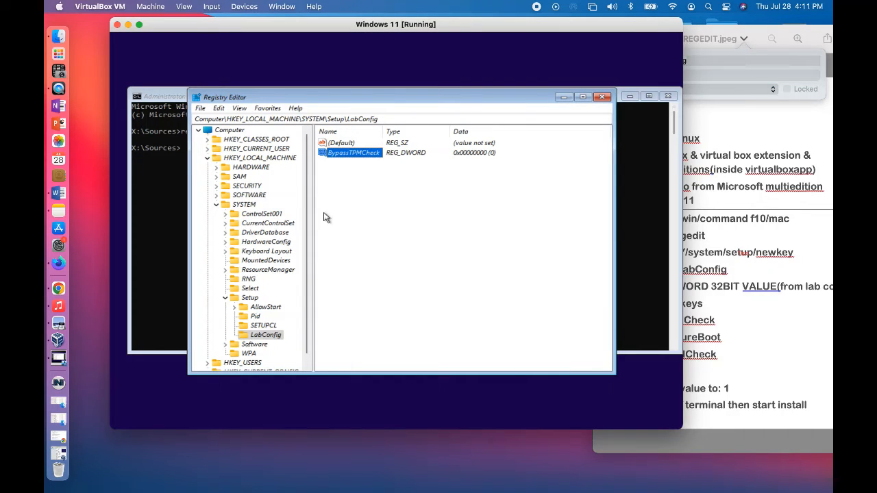
Step: Add a second DWORD (32-bit) value to the LabConfig key and name it BypassSecureBootCheck
right_click(279, 338)
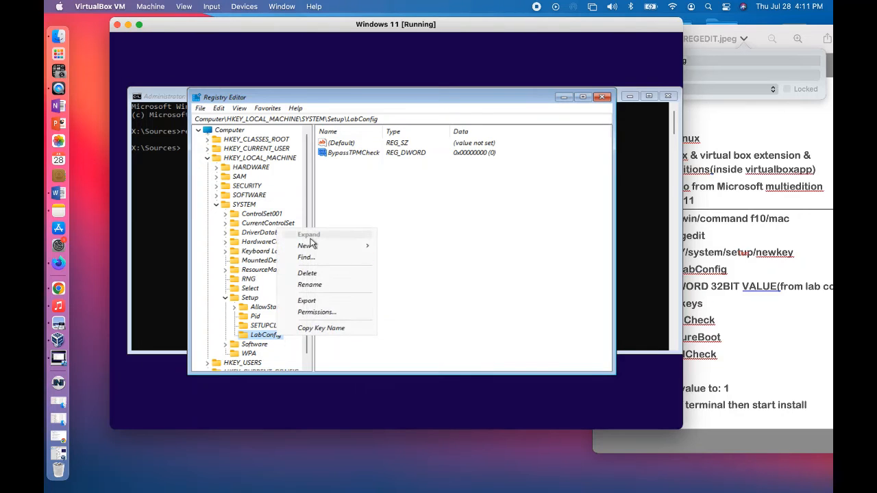
left_click(439, 286)
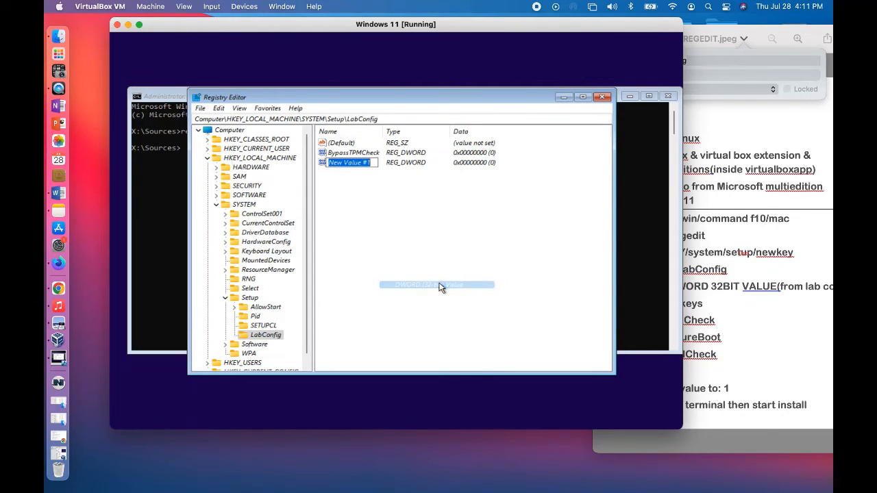
type("Bypass")
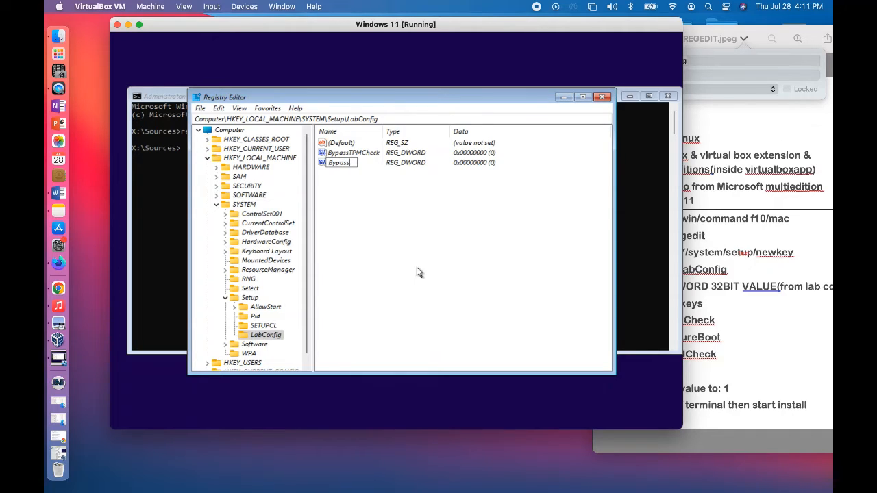
type("ureBootCheck")
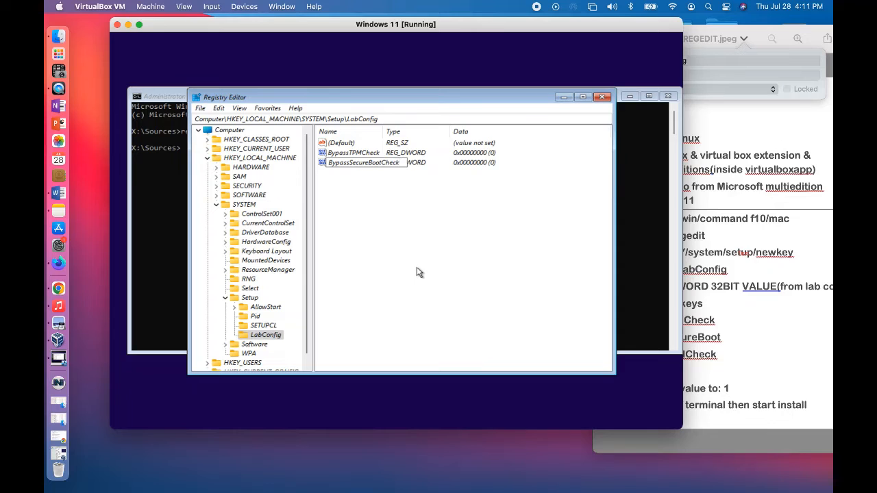
key("Return")
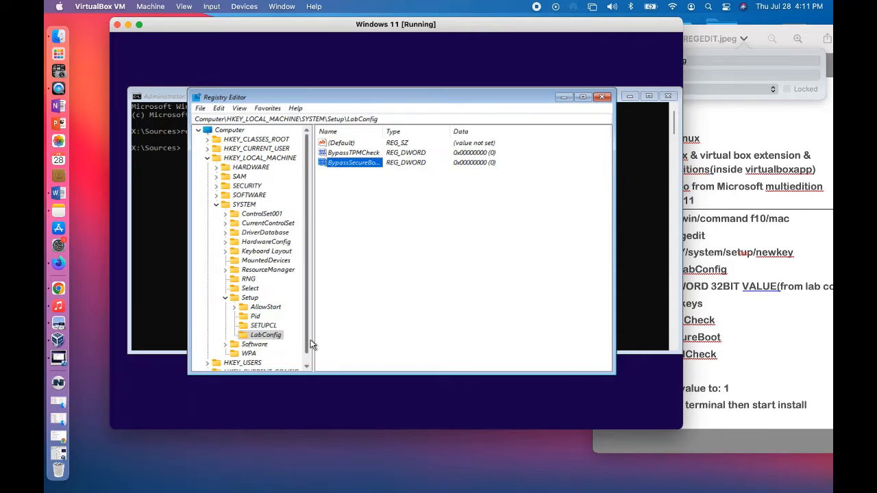
Step: Add a third DWORD (32-bit) value named BypassRAMCheck to LabConfig, declining the virtual machine's mouse capture
right_click(273, 338)
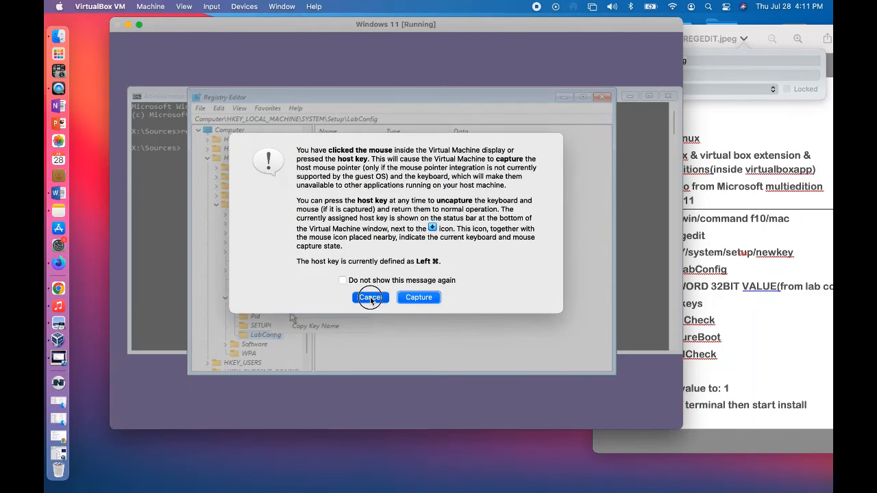
left_click(370, 296)
mouse_move(321, 248)
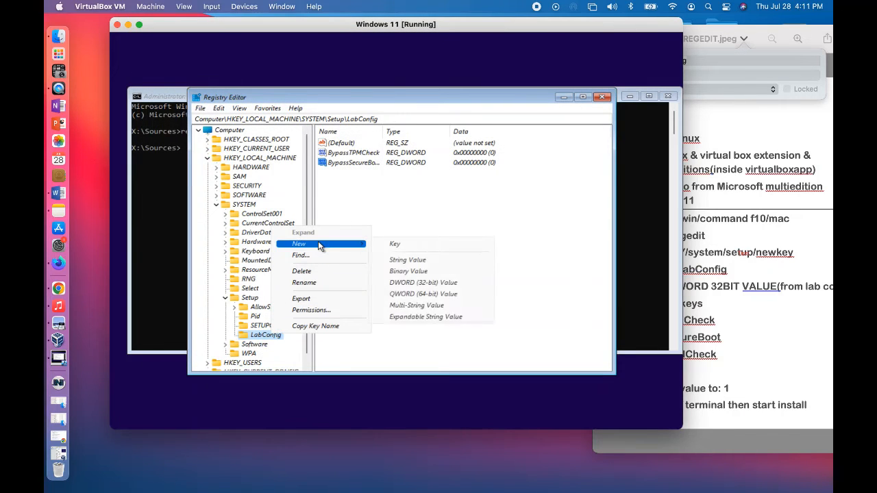
left_click(414, 283)
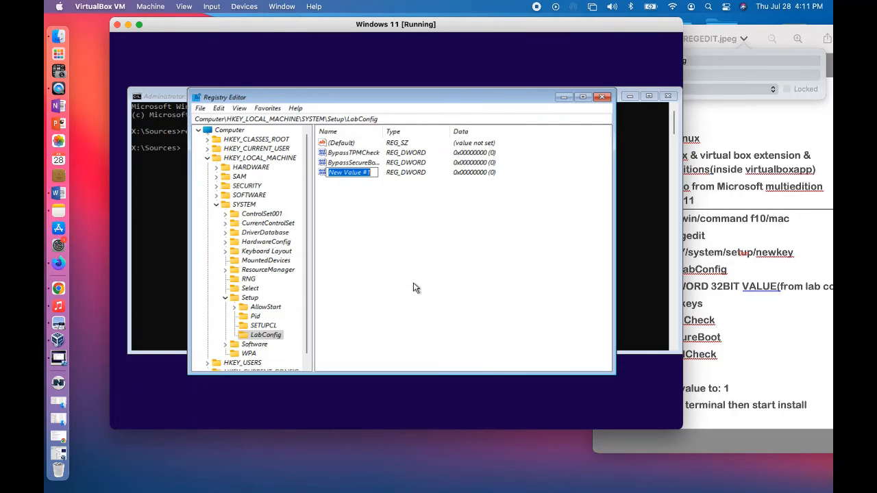
type("Byp")
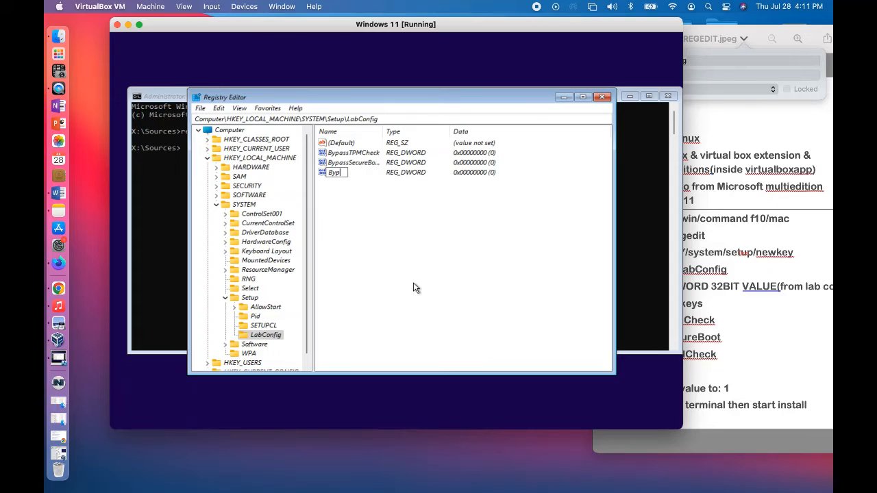
type("assRAMCheck")
key("Return")
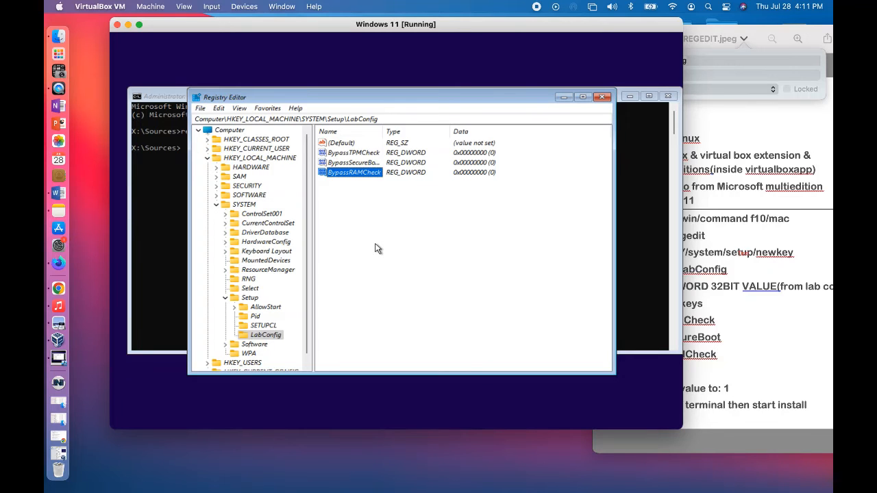
Step: Set the BypassTPMCheck value data to 1, declining the virtual machine's mouse capture
left_click(346, 154)
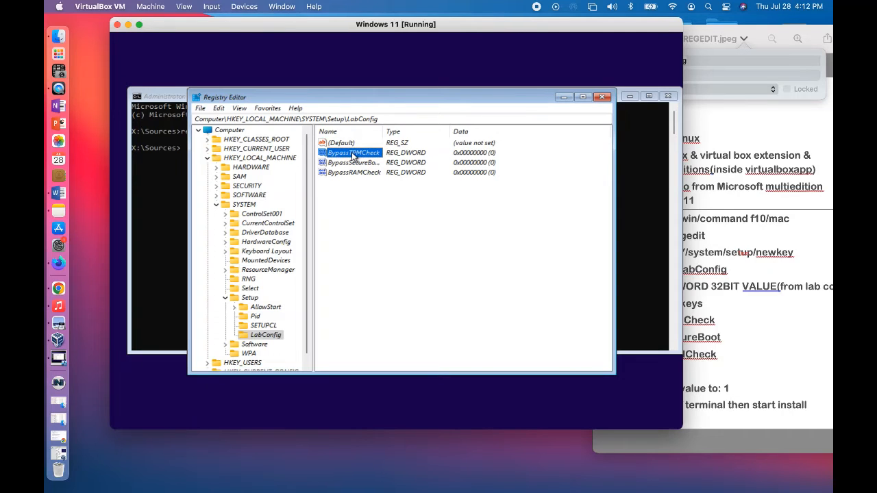
right_click(354, 156)
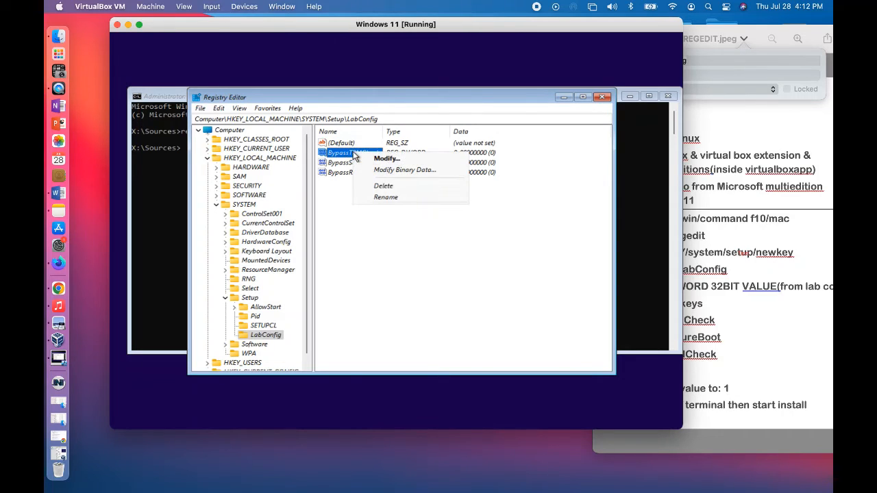
left_click(396, 160)
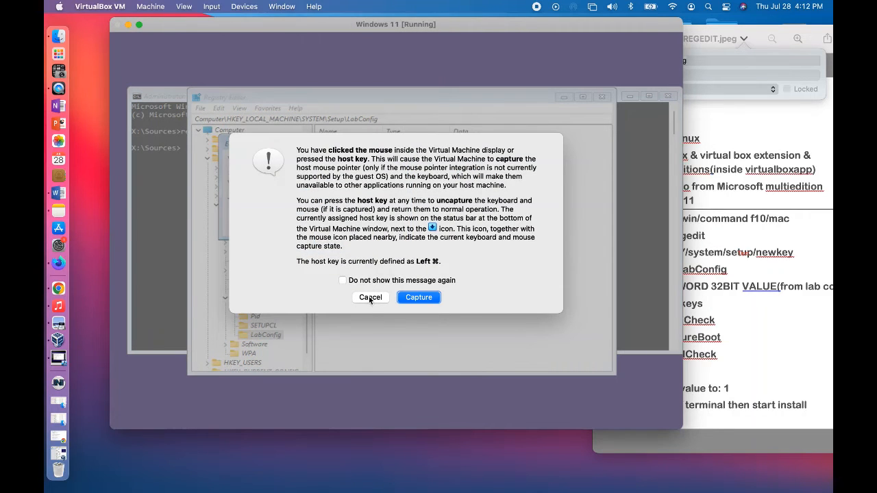
left_click(370, 298)
type("1")
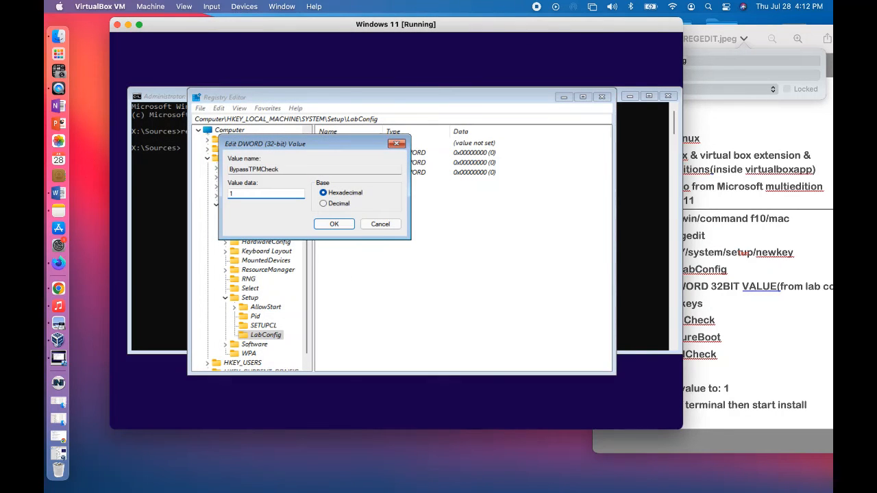
left_click(336, 224)
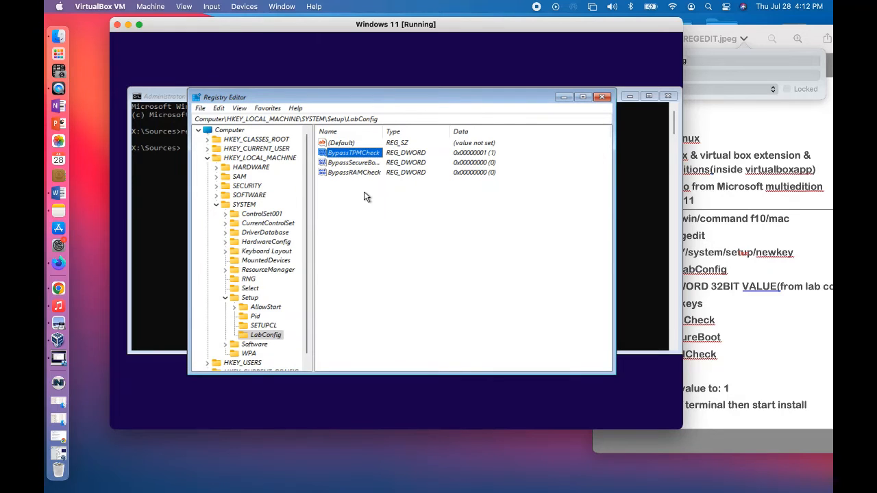
Step: Set the BypassSecureBootCheck value data to 1 in the LabConfig key
left_click(357, 164)
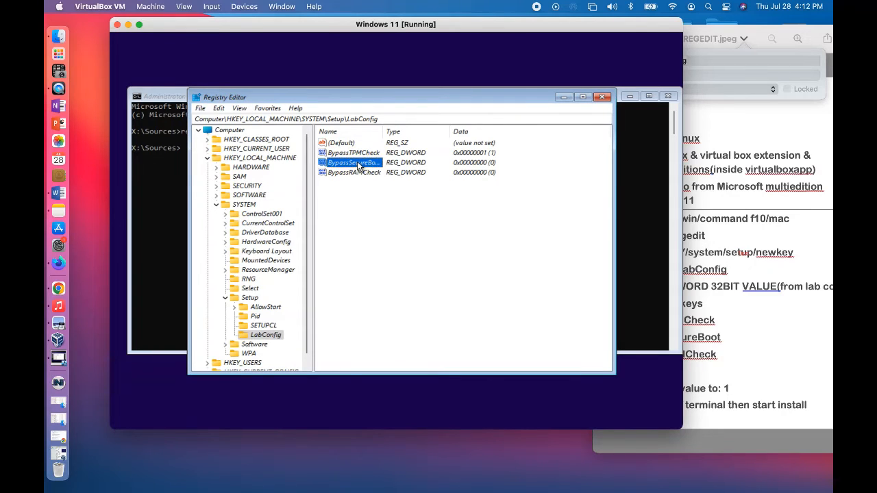
left_click(356, 166)
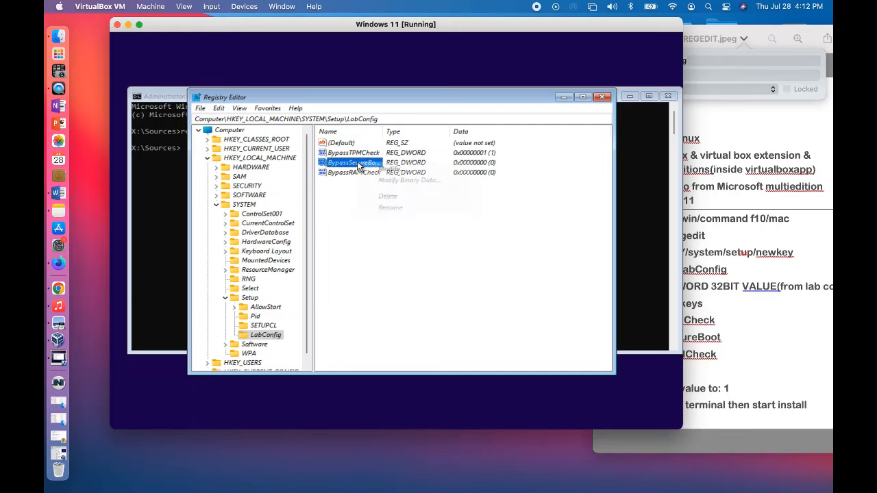
left_click(368, 298)
right_click(374, 165)
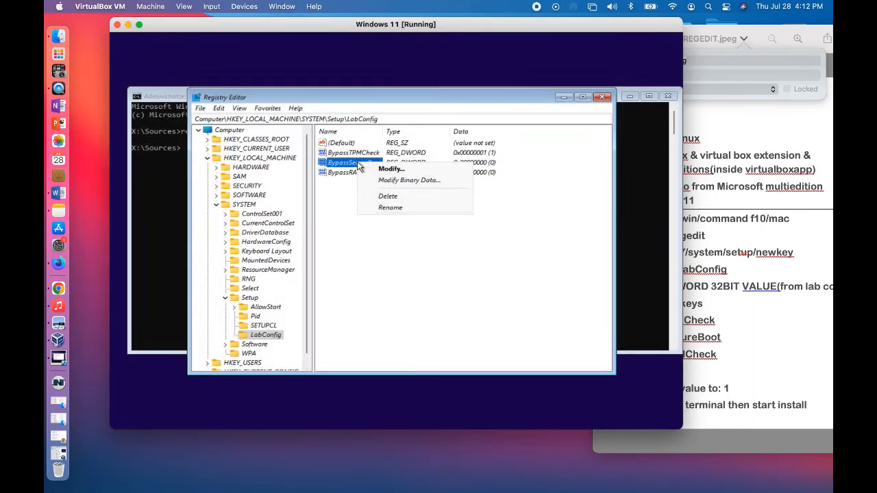
left_click(387, 169)
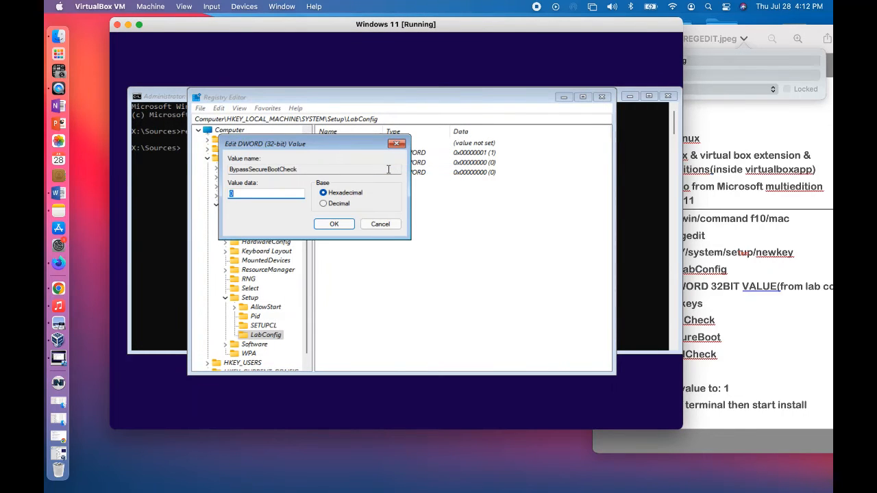
left_click(333, 224)
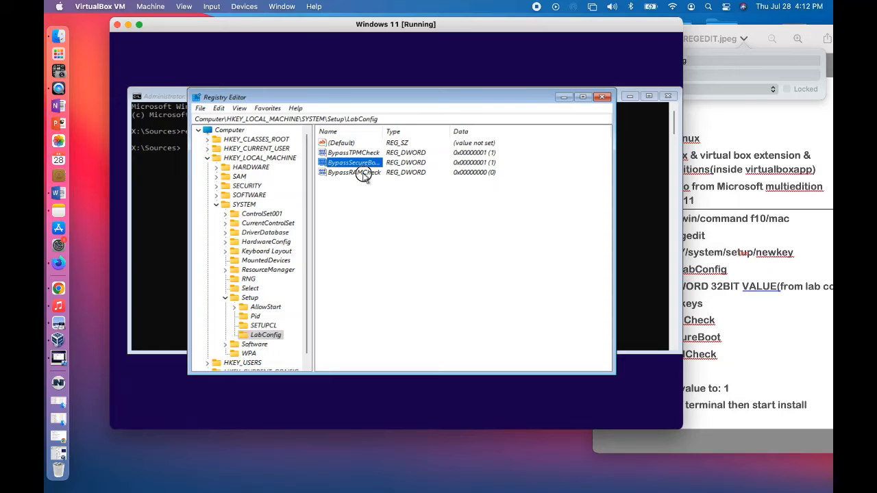
Step: Set the BypassRAMCheck value data to 1, again declining the mouse capture
left_click(364, 173)
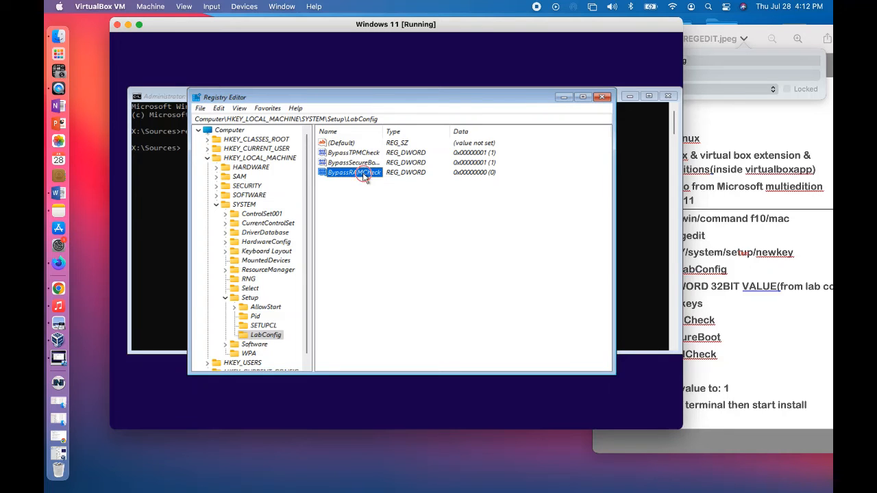
right_click(365, 175)
left_click(384, 182)
left_click(371, 297)
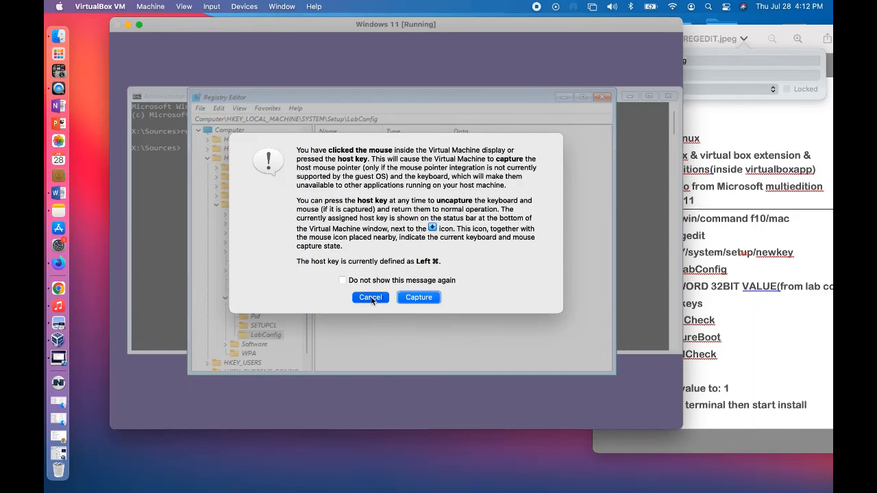
left_click(399, 181)
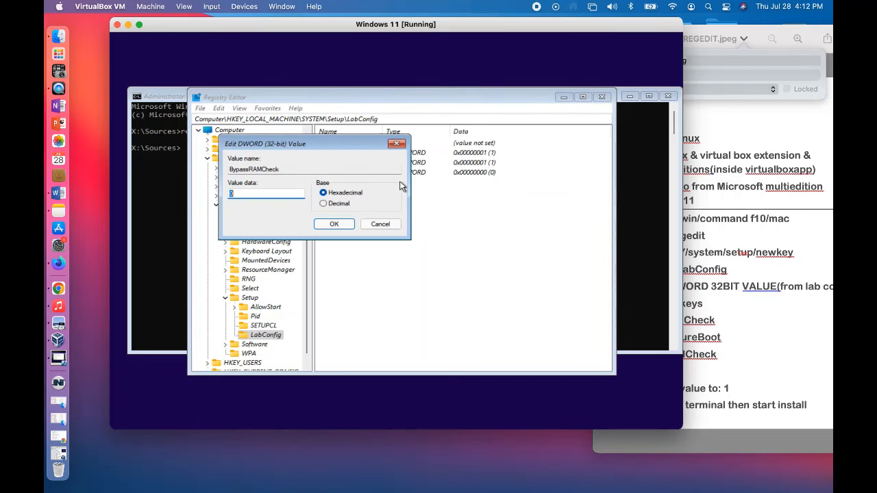
type("1")
left_click(342, 227)
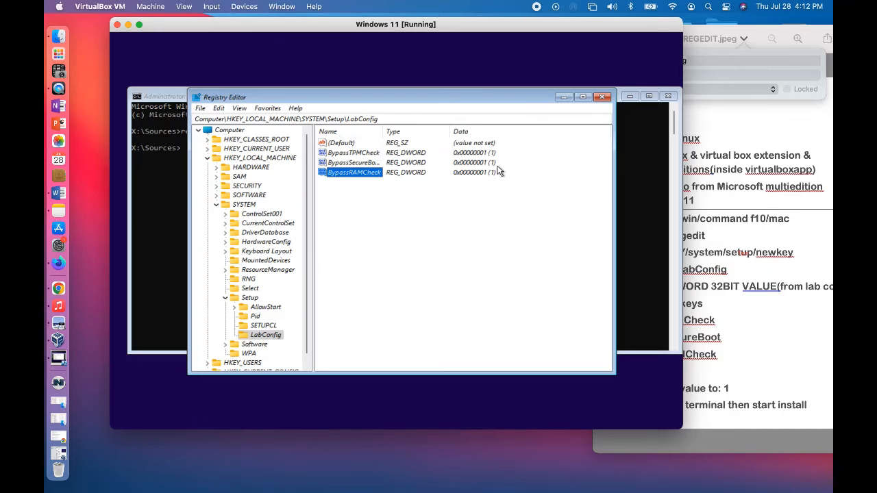
Step: Close the Registry Editor and leave the command prompt with the exit command to return to Windows Setup
left_click(602, 100)
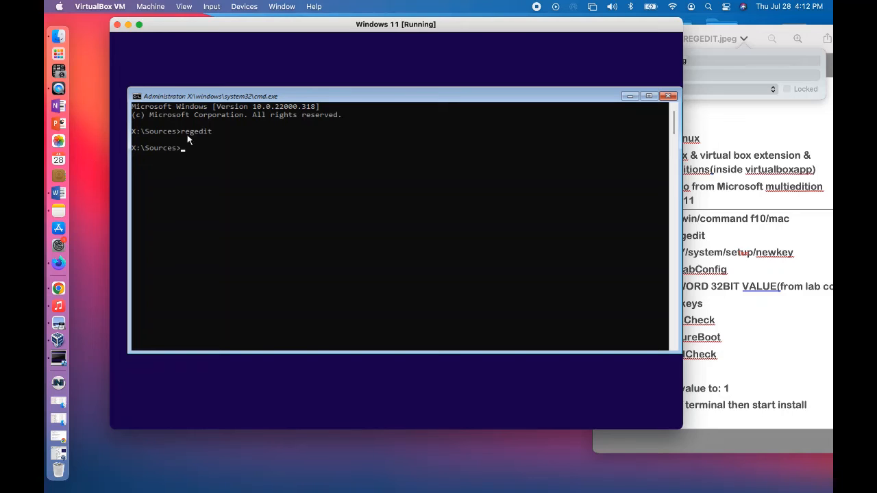
left_click_drag(204, 96, 211, 98)
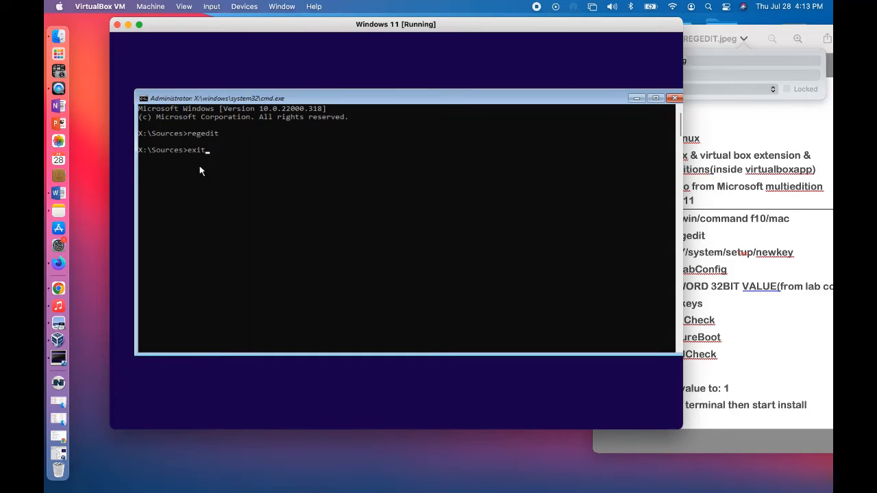
key("Return")
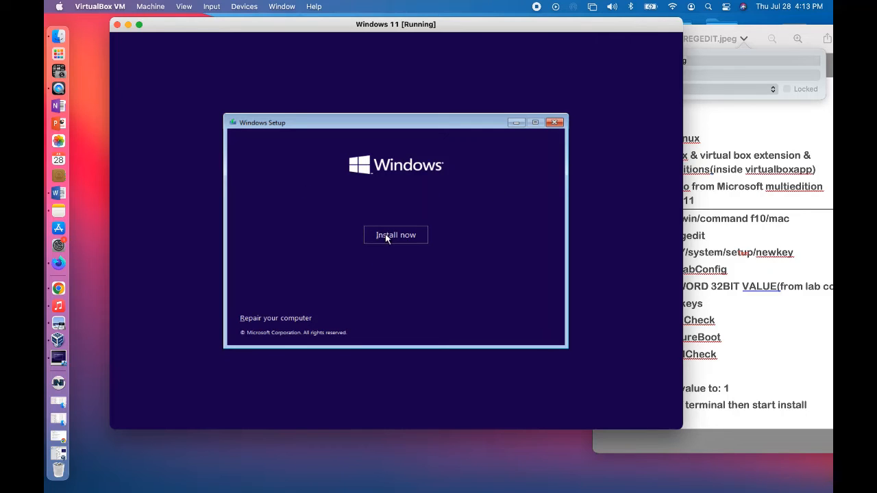
Step: Close the REGEDIT.jpeg notes in Preview and enlarge the Windows 11 virtual machine window
left_click(754, 136)
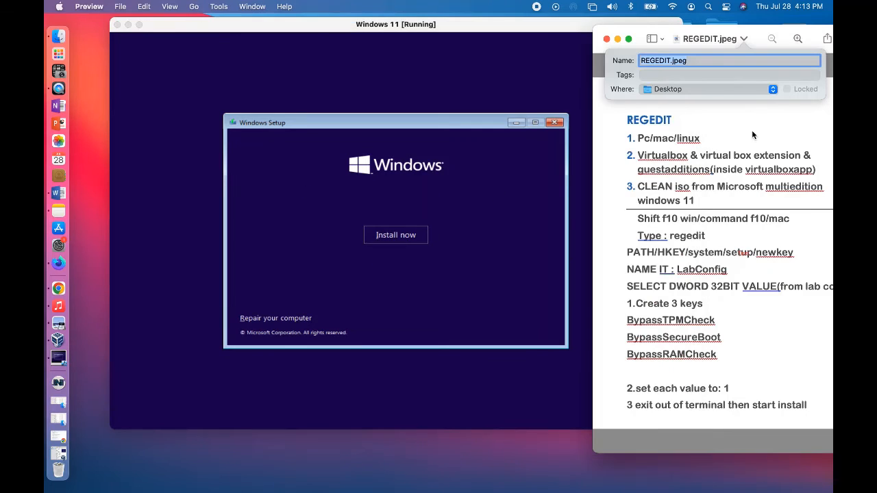
left_click(607, 39)
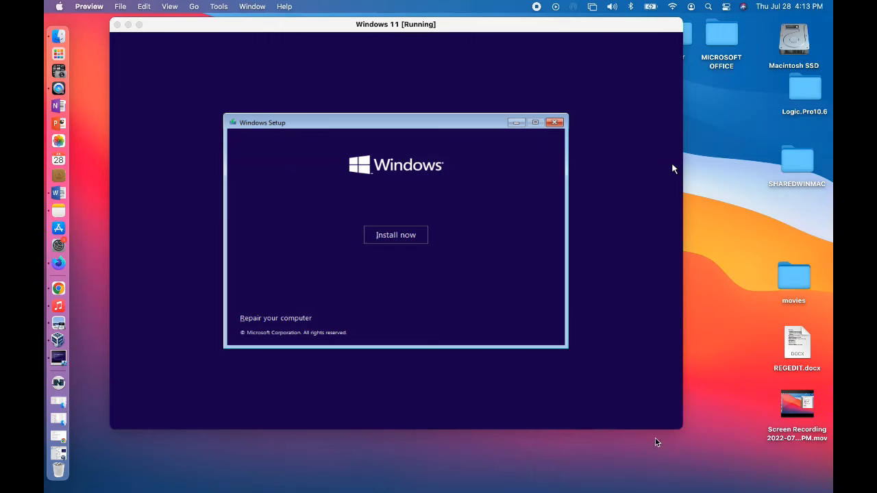
left_click_drag(680, 430, 744, 452)
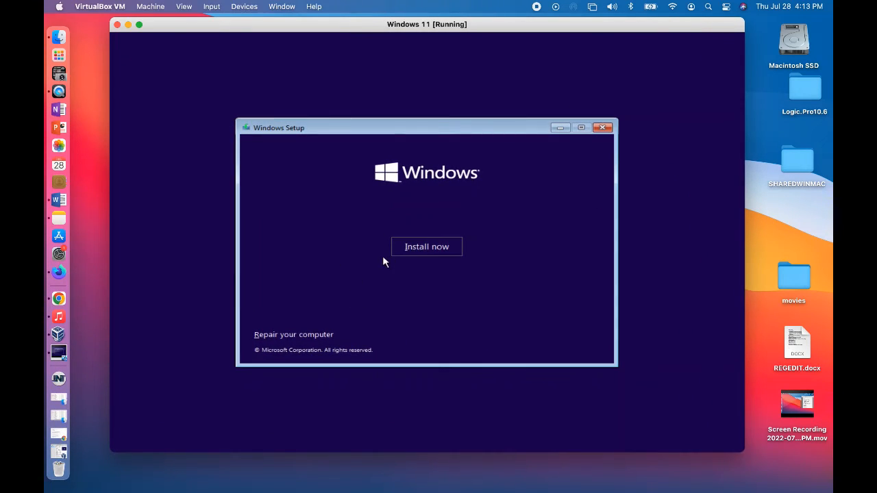
Step: Start the Windows installation without a product key and choose the Windows 11 Pro edition
left_click(415, 249)
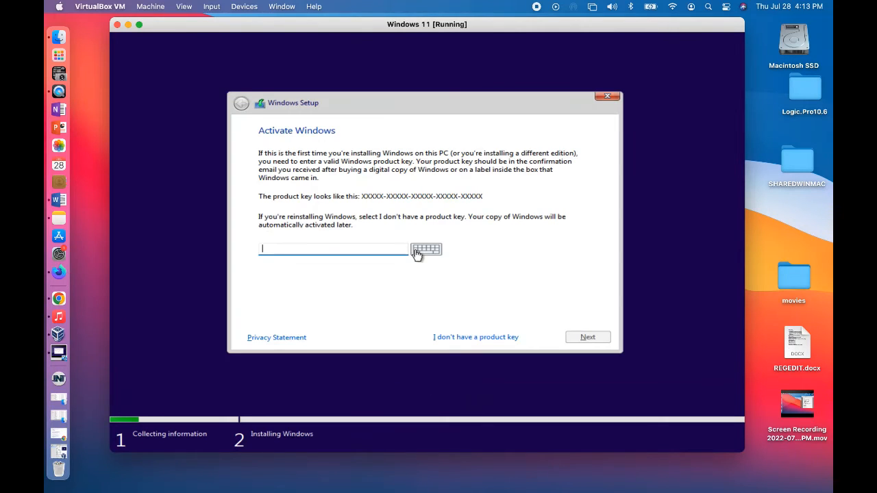
left_click(476, 339)
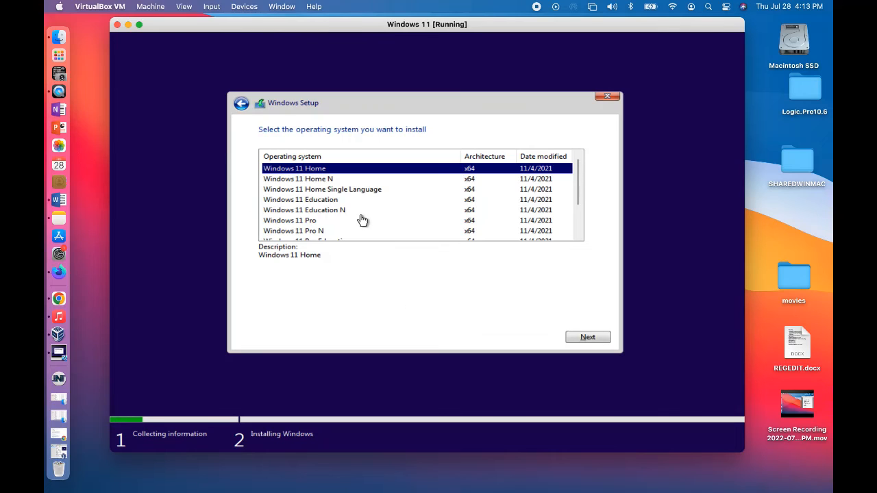
scroll(355, 215, "down", 1)
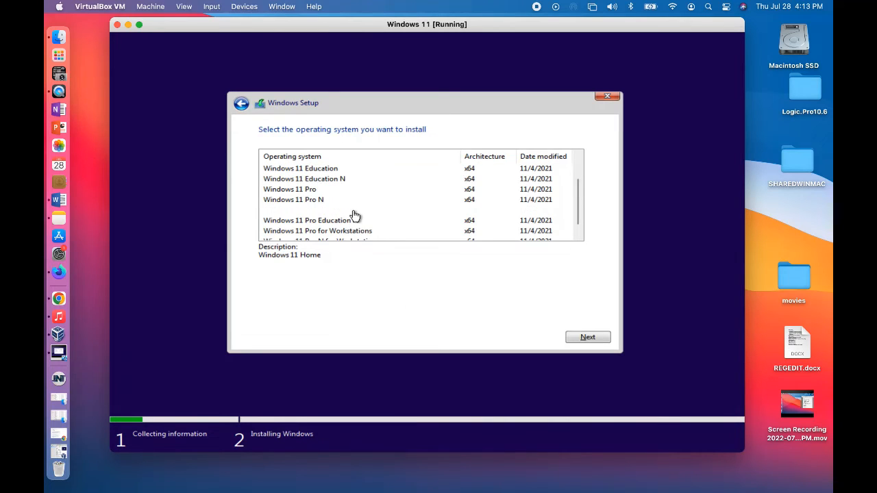
left_click(306, 189)
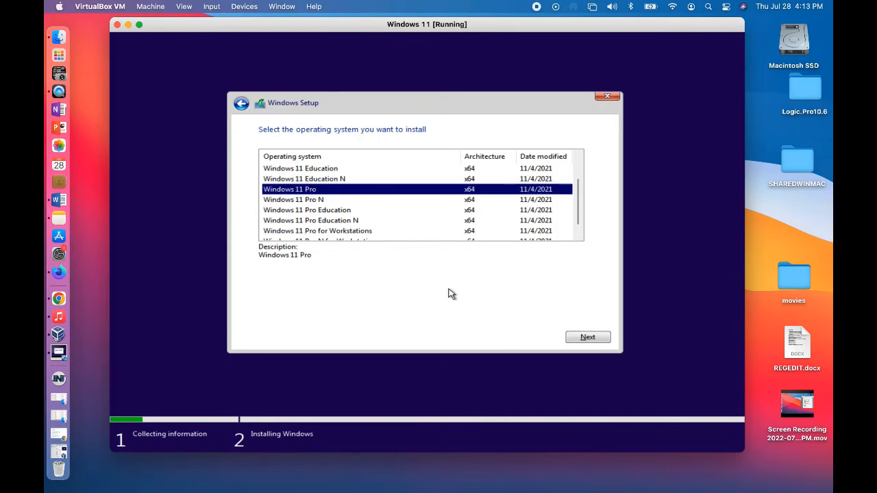
left_click(587, 337)
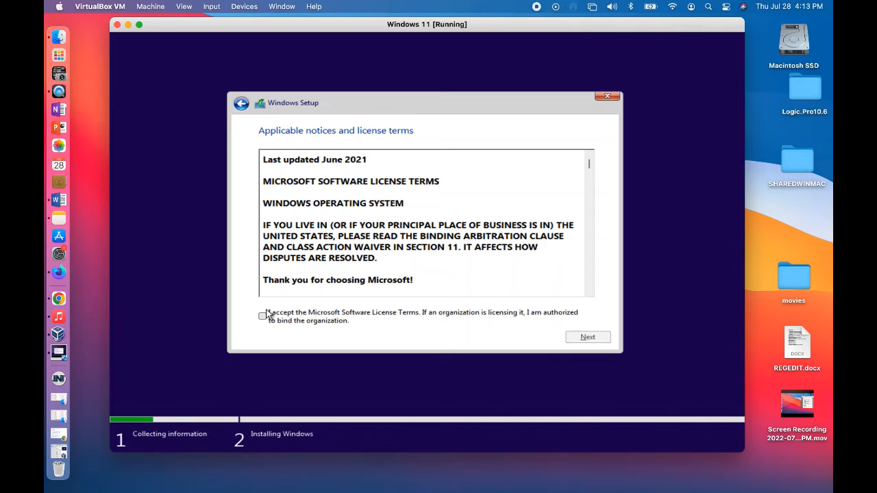
Step: Accept the Microsoft license terms and run a custom, Windows-only installation on Drive 0 Unallocated Space
left_click(263, 317)
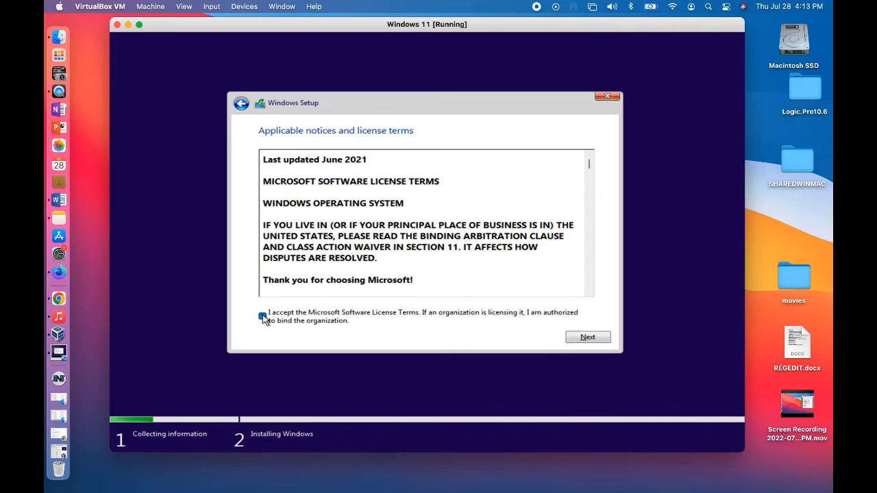
left_click(589, 339)
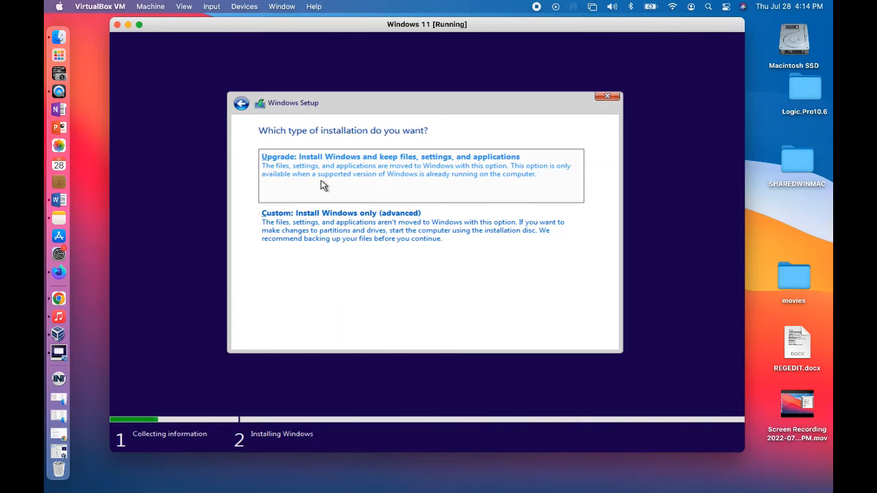
left_click(333, 231)
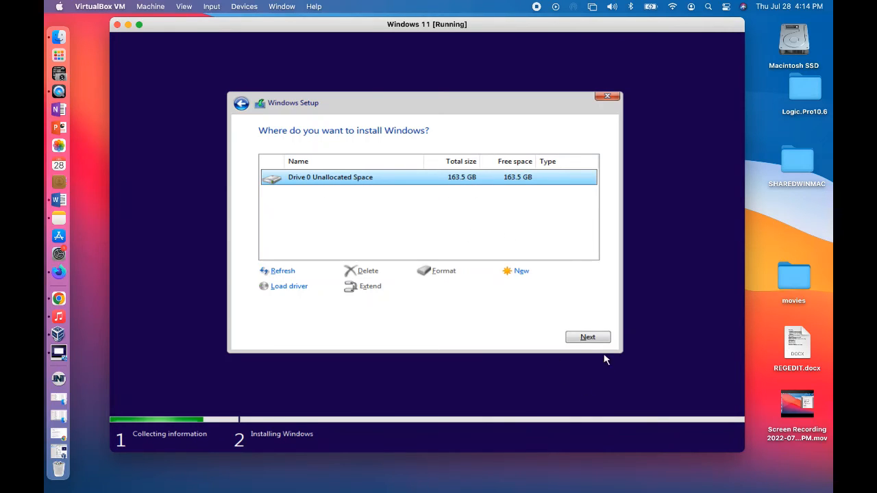
left_click(588, 338)
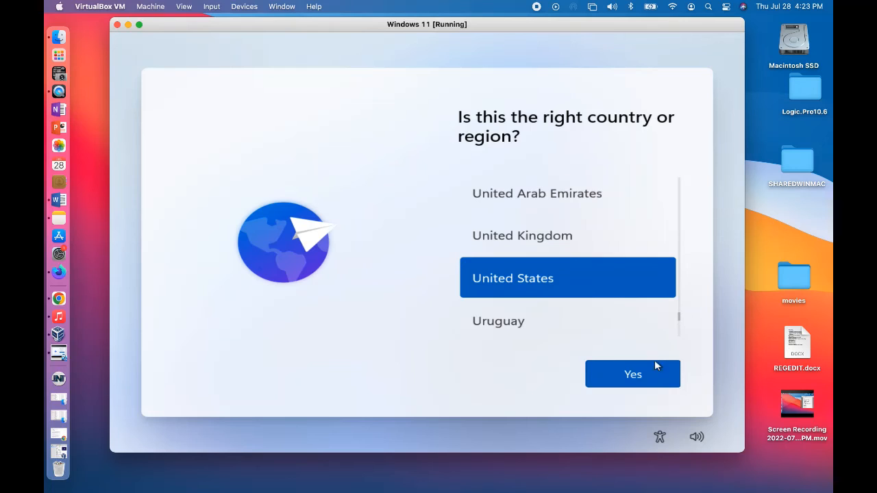
Step: Confirm United States as the country or region
left_click(632, 382)
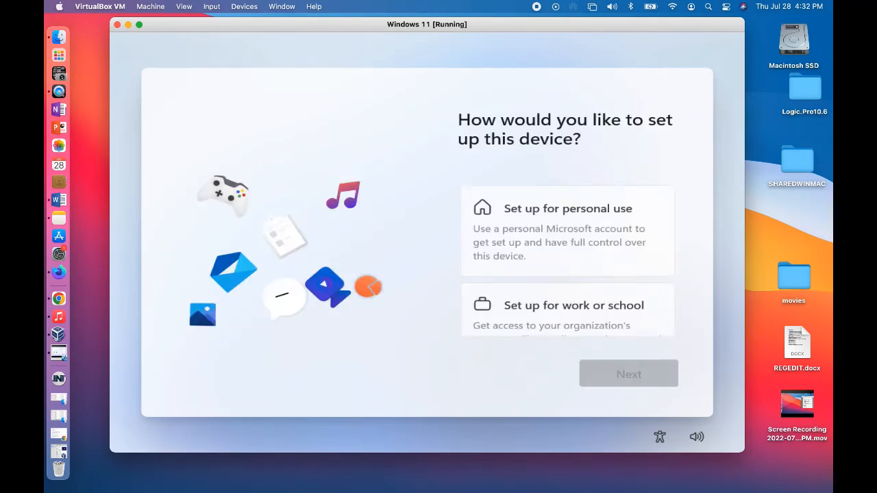
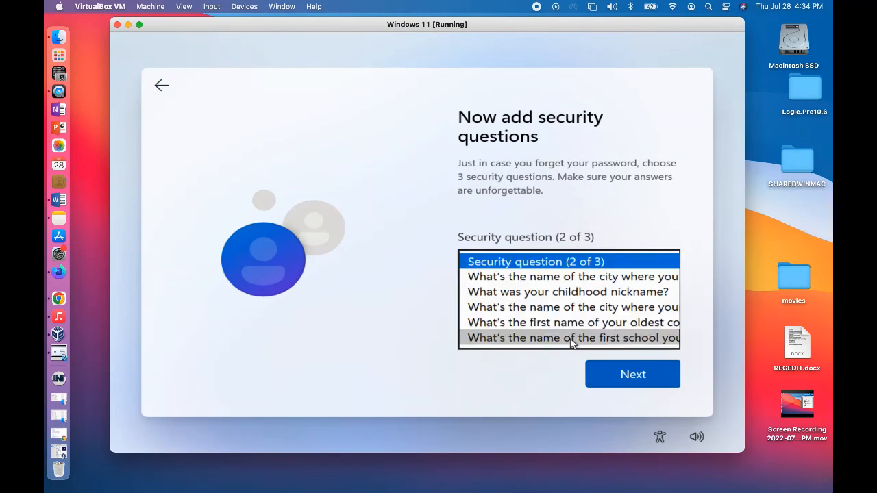
Step: Fill in the answer to the account's security question and continue with the setup
left_click(614, 374)
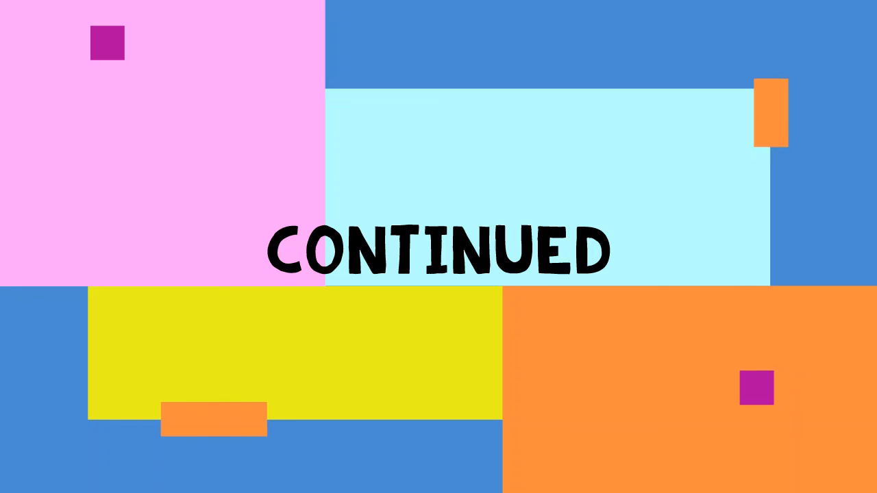